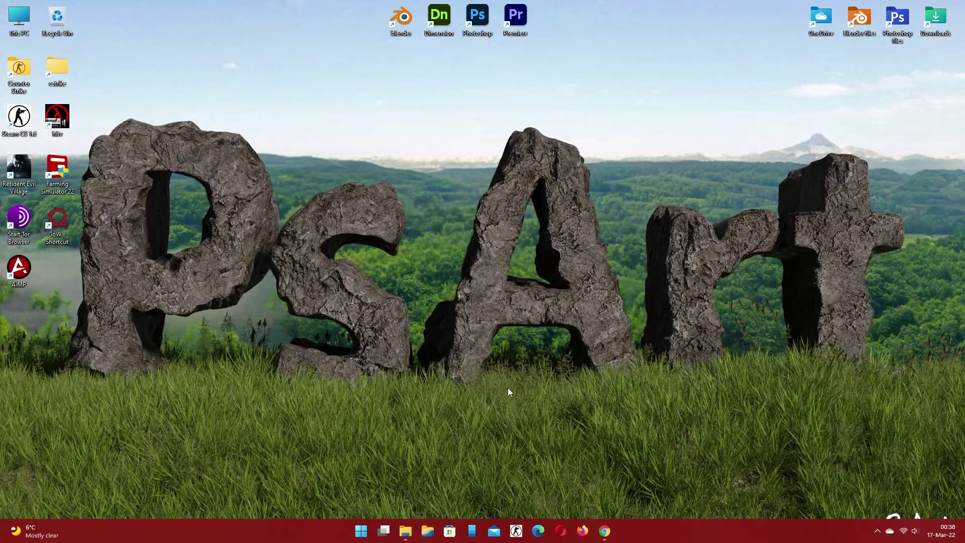
Extract AutoSaver.zip in the Downloads folder with Extract Here.
left_click(604, 530)
left_click(413, 532)
left_click(572, 147)
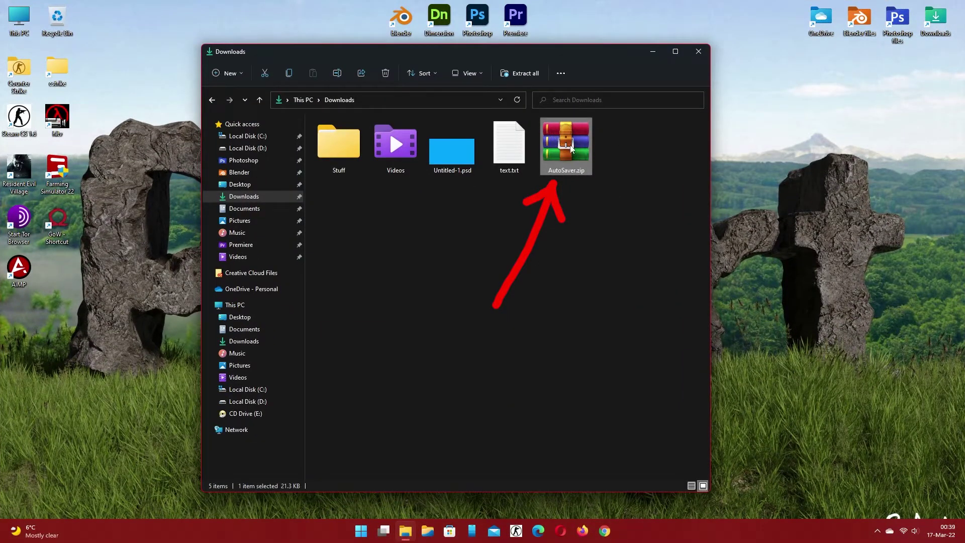
right_click(571, 147)
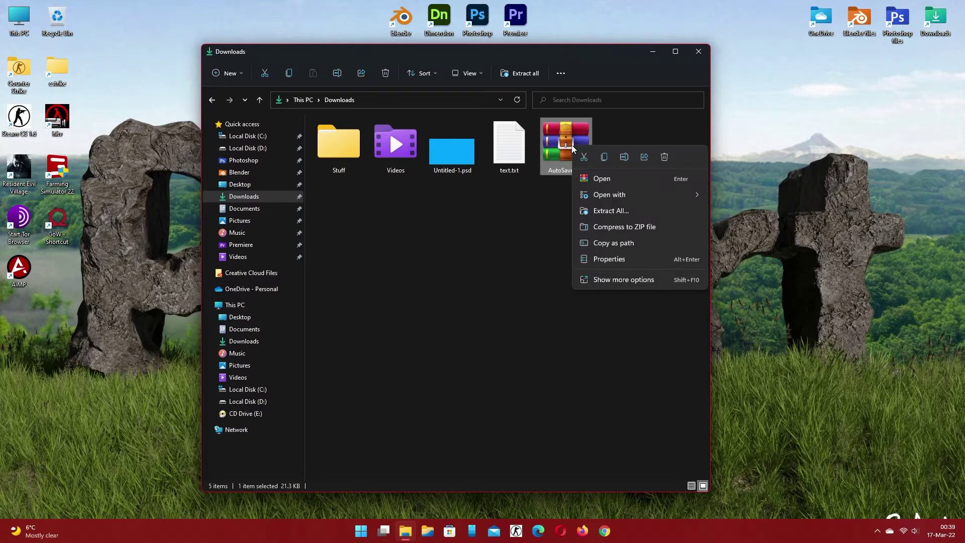
left_click(601, 285)
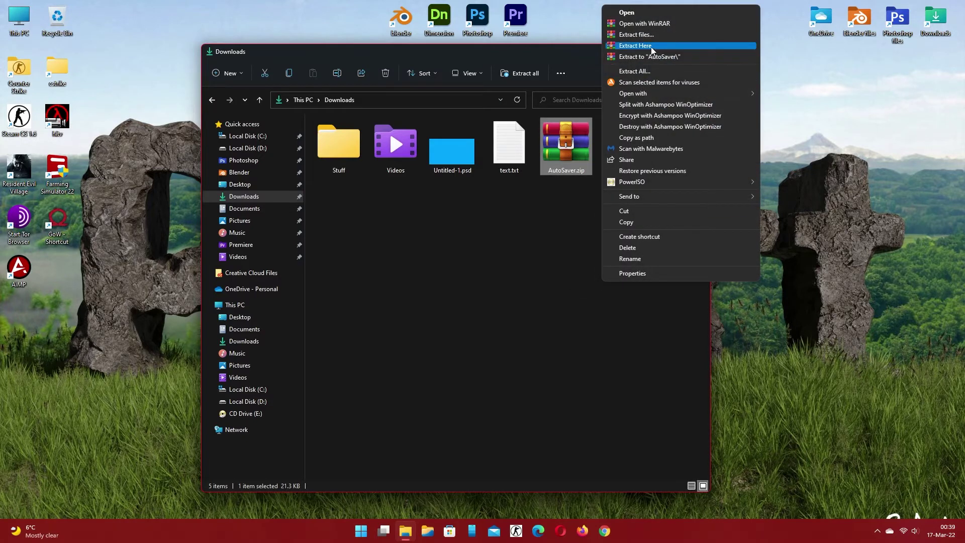
left_click(651, 47)
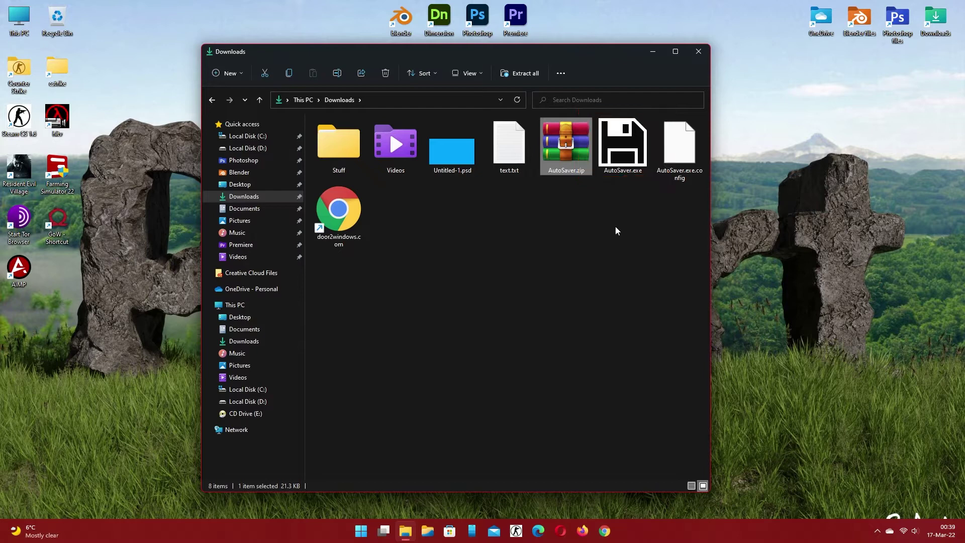
Launch AutoSaver.exe, minimize the Downloads window, and close the AutoSaver window.
left_click(629, 160)
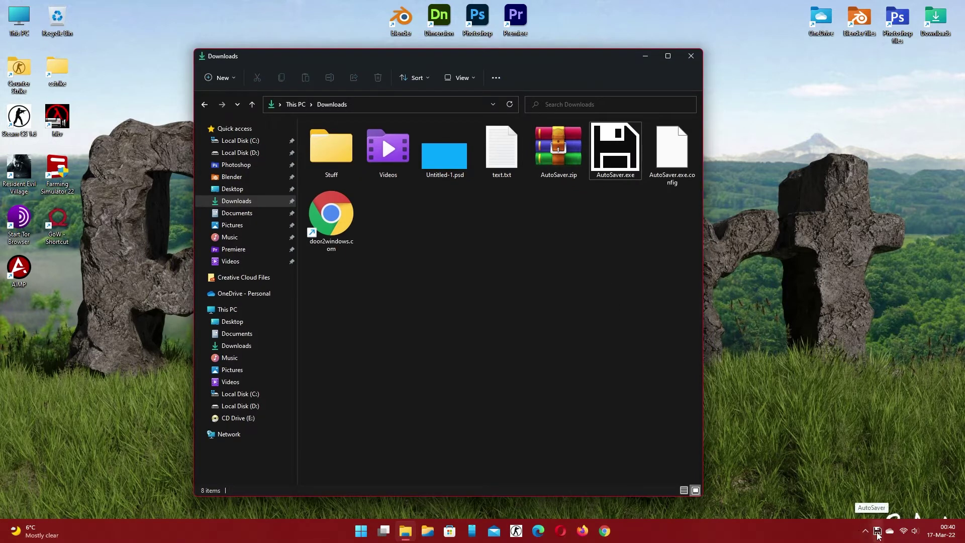
left_click(877, 531)
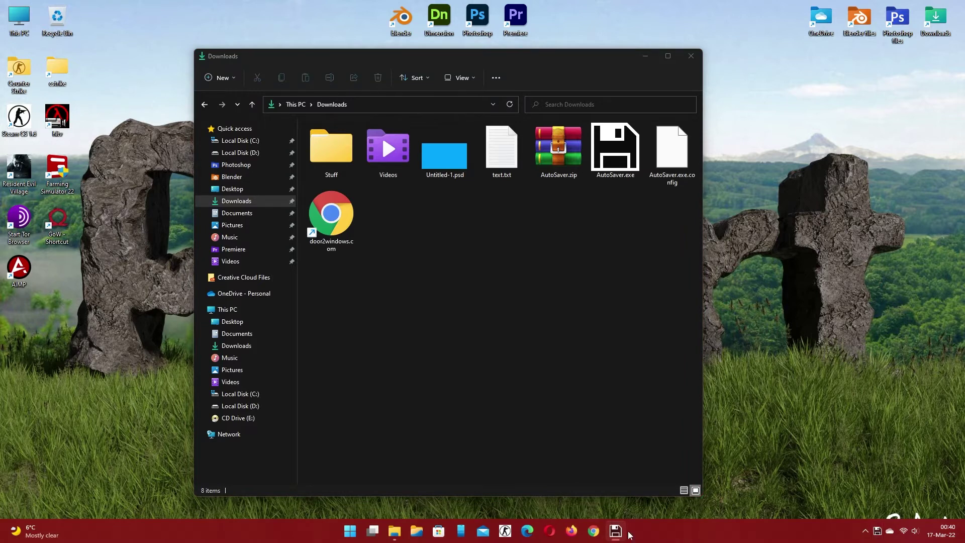
left_click(618, 532)
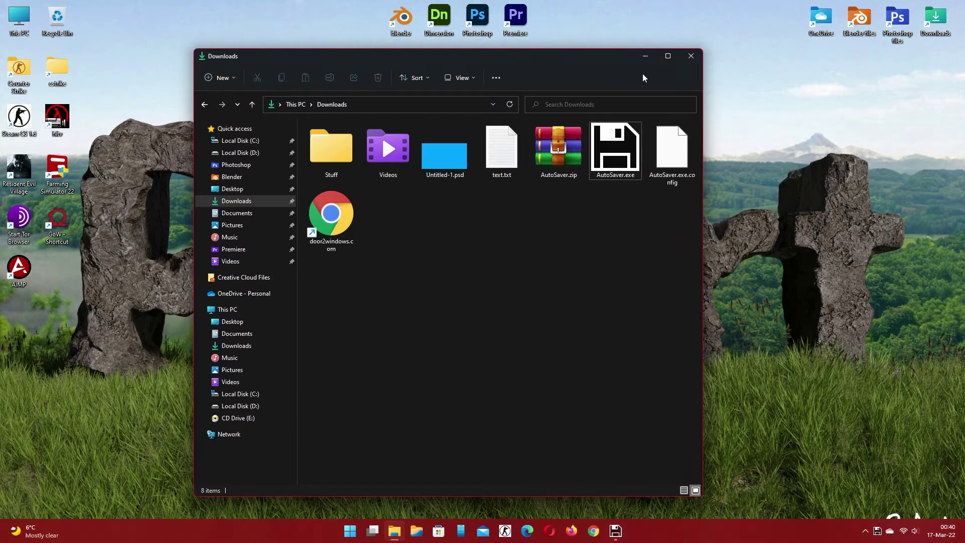
left_click(646, 56)
mouse_move(616, 531)
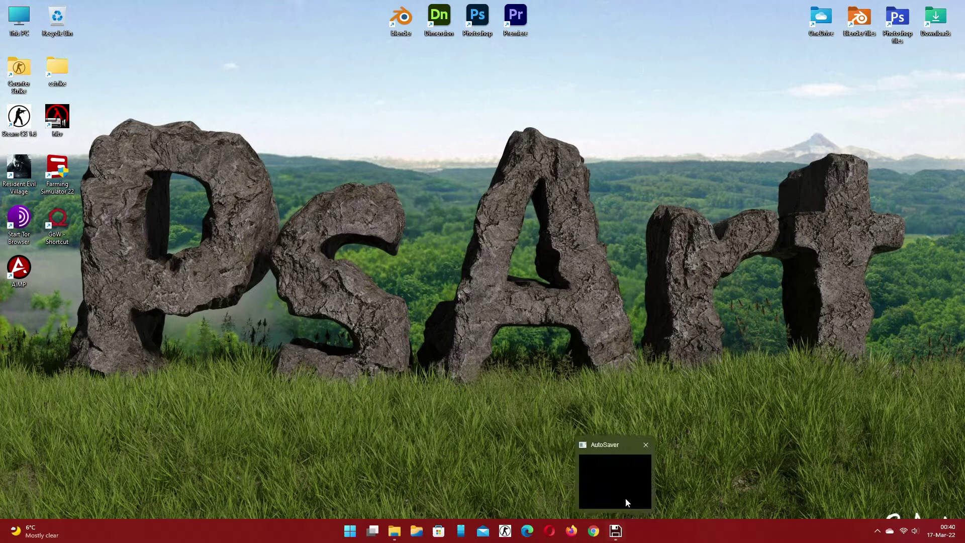
left_click(646, 445)
Exit AutoSaver from its tray icon so it stops running in the background.
left_click(879, 533)
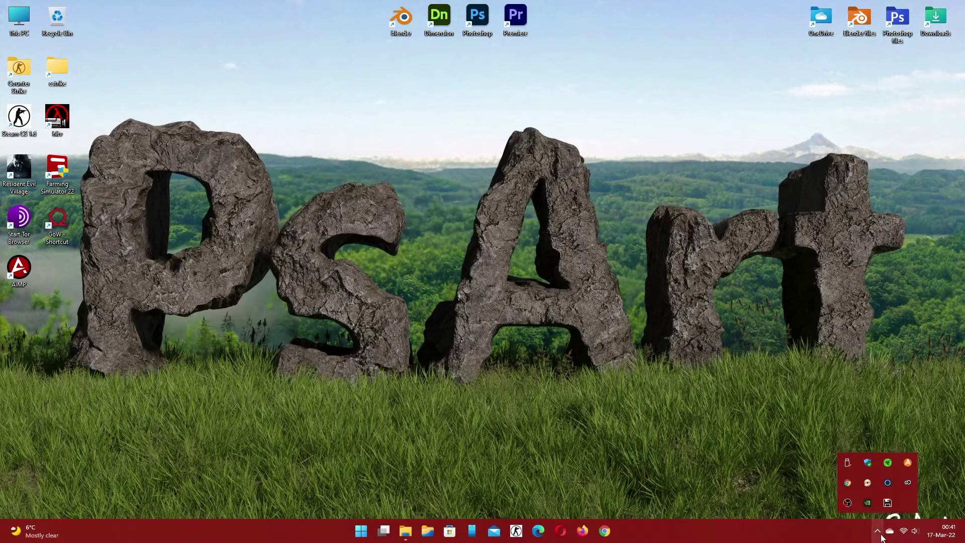
right_click(888, 502)
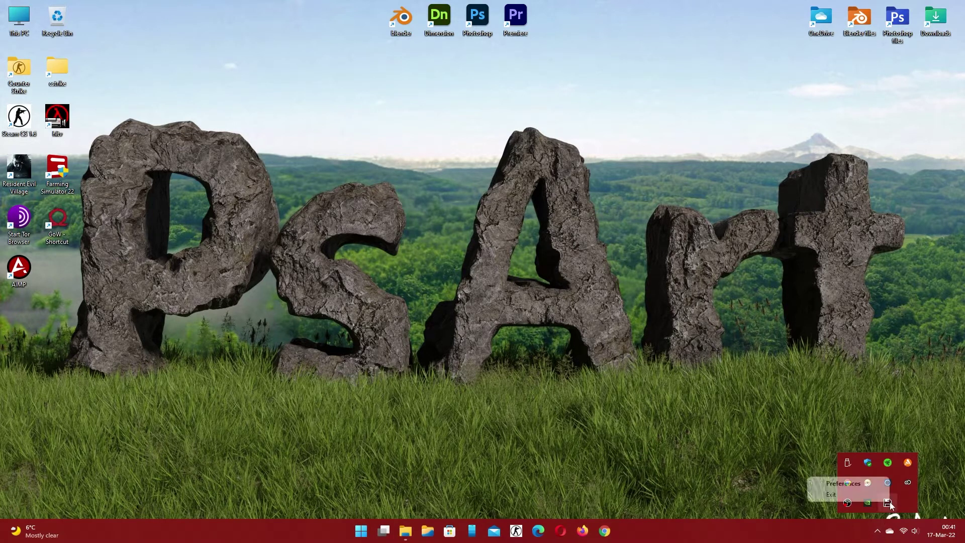
left_click(830, 493)
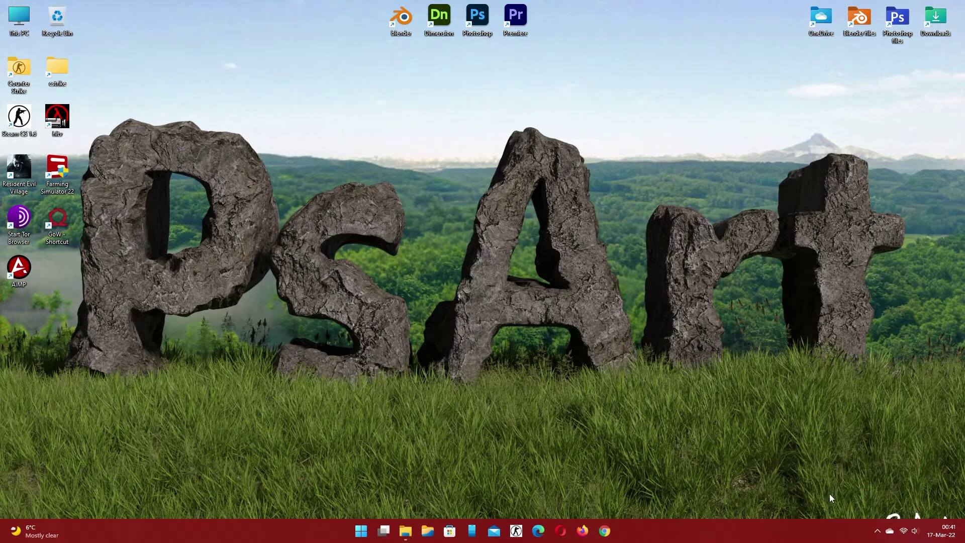
left_click(878, 531)
left_click(879, 532)
Run Troubleshoot compatibility on AutoSaver.exe from its extended context menu in Downloads.
left_click(405, 531)
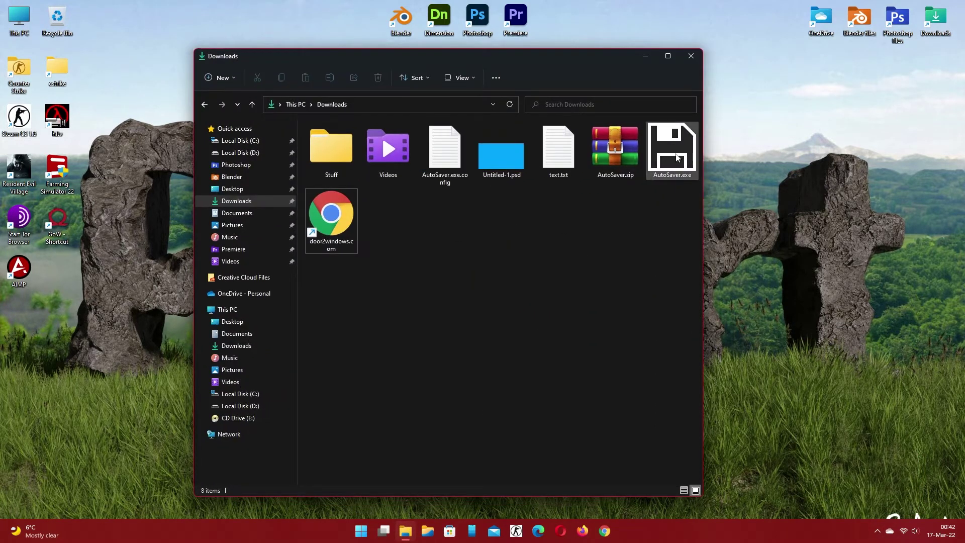
right_click(660, 153)
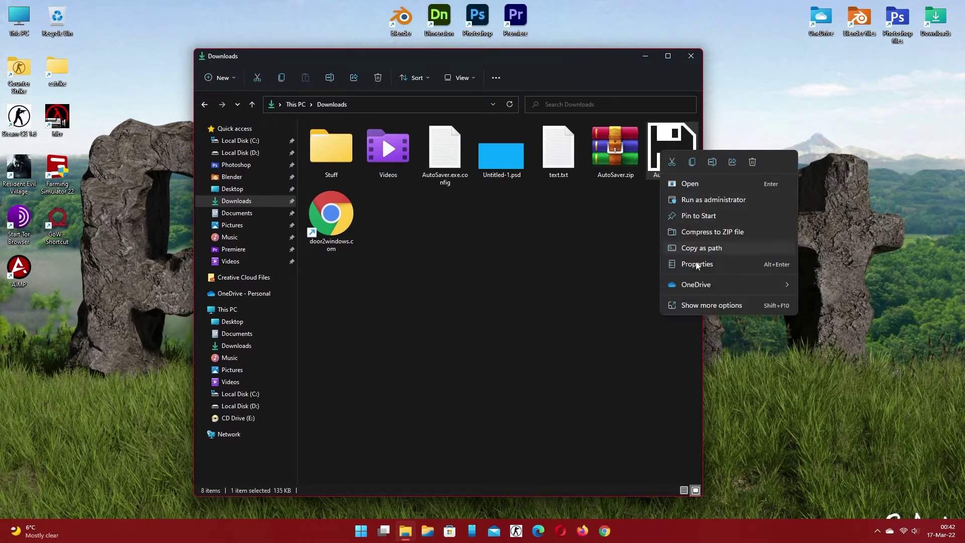
left_click(718, 305)
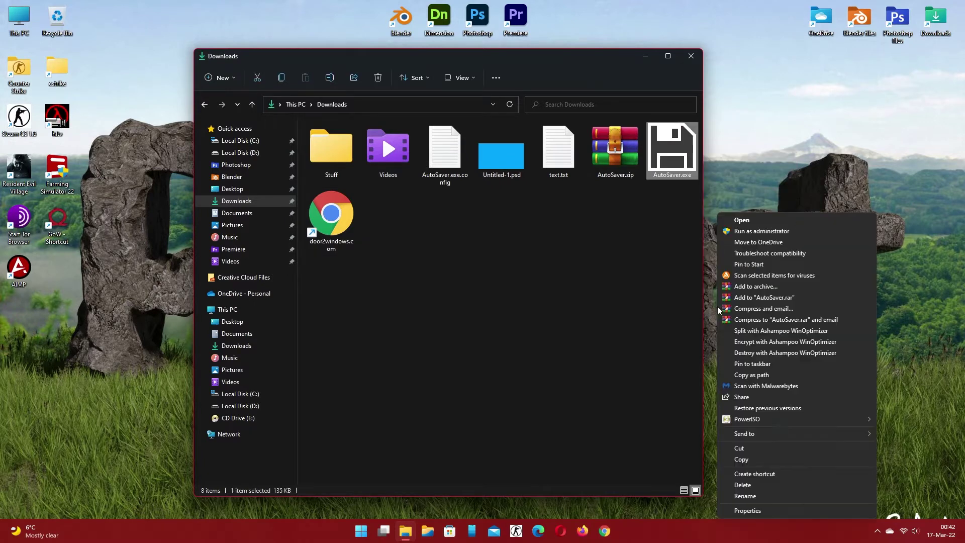
left_click(774, 254)
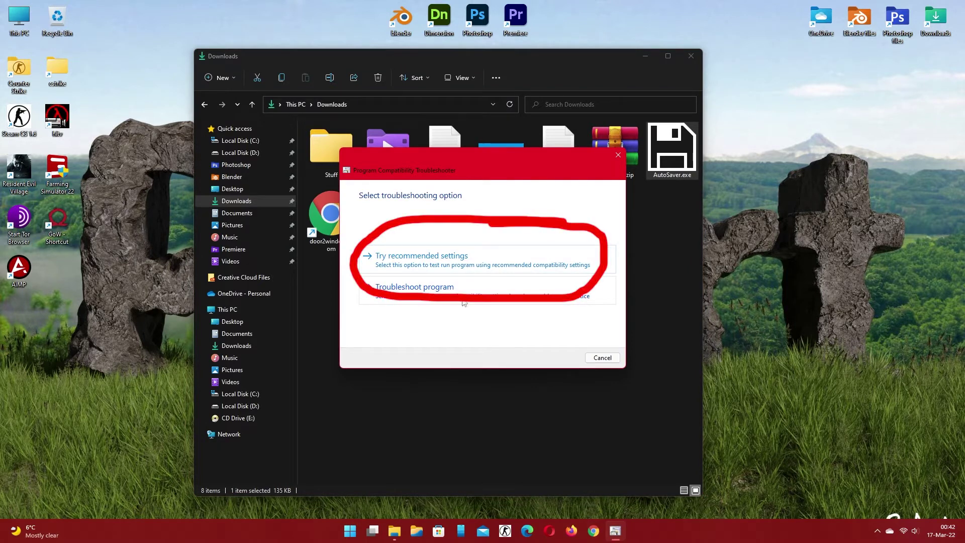
Apply the recommended Windows 8 compatibility settings and test AutoSaver from the tray.
left_click(461, 267)
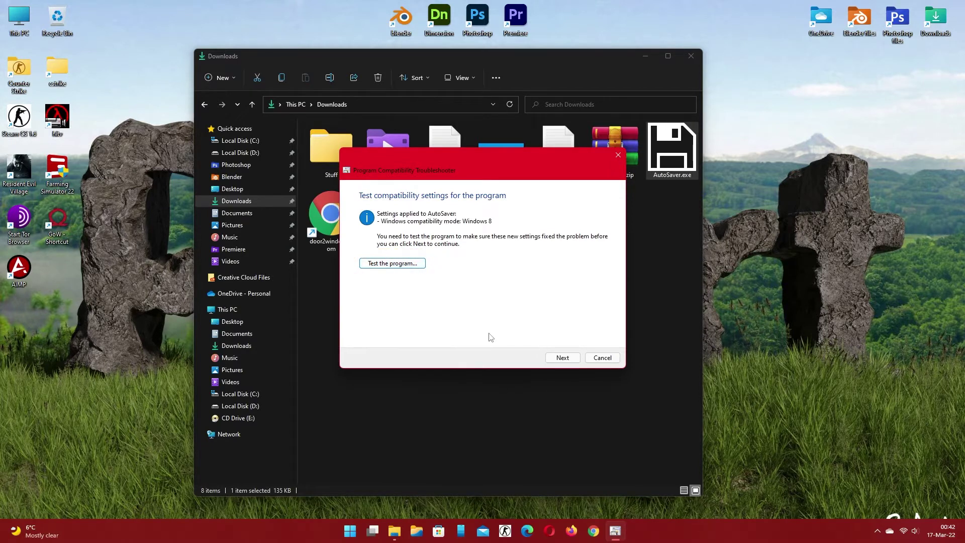
mouse_move(501, 165)
left_mouse_down()
mouse_move(323, 170)
mouse_move(199, 198)
mouse_move(180, 217)
left_mouse_up()
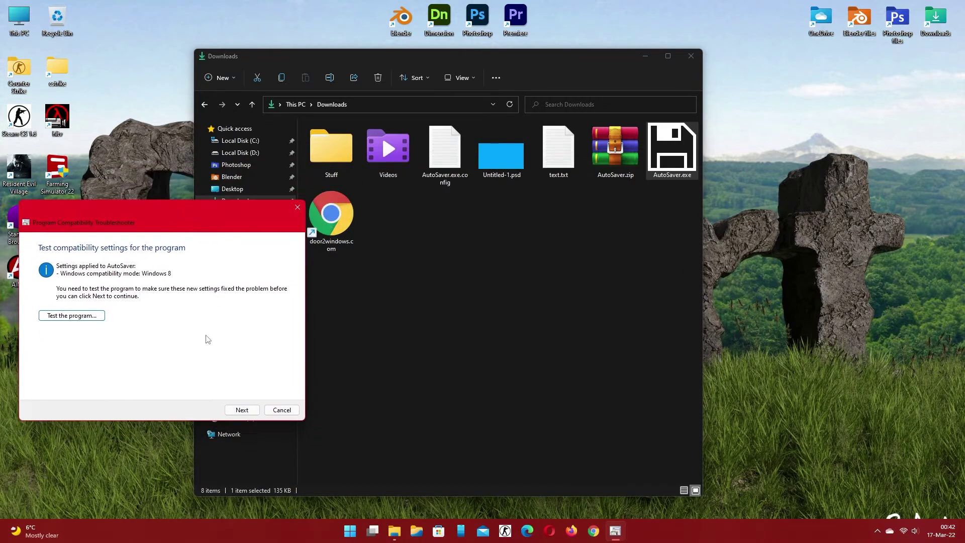
left_click(877, 530)
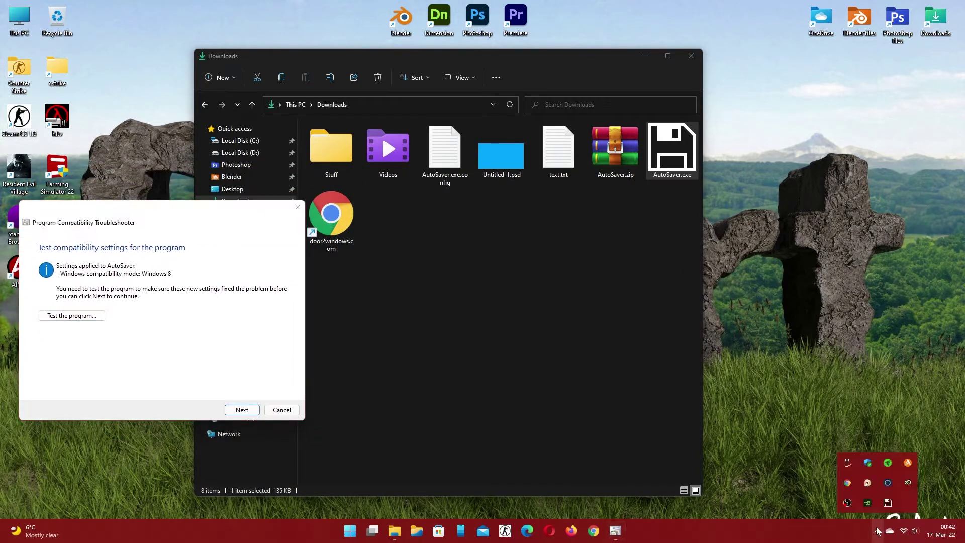
left_click(888, 503)
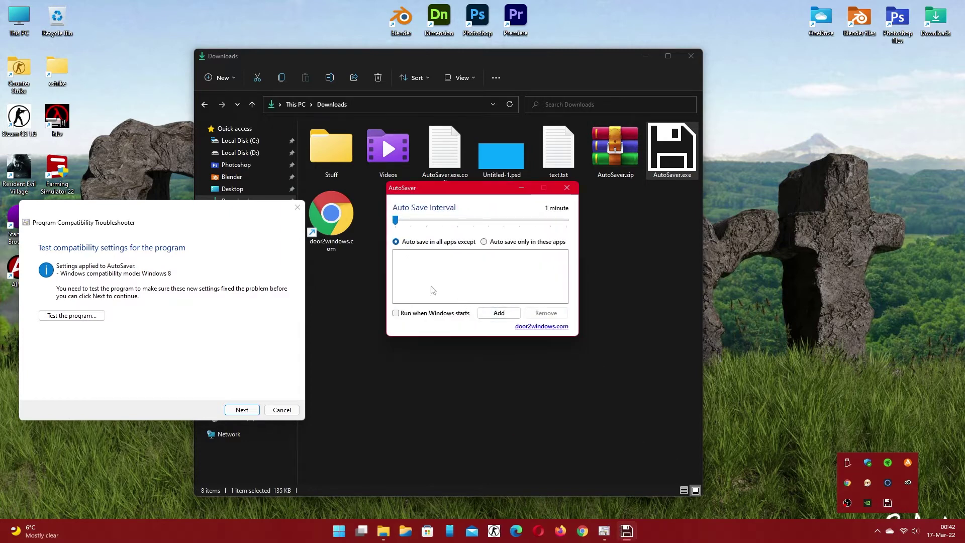
left_click(431, 292)
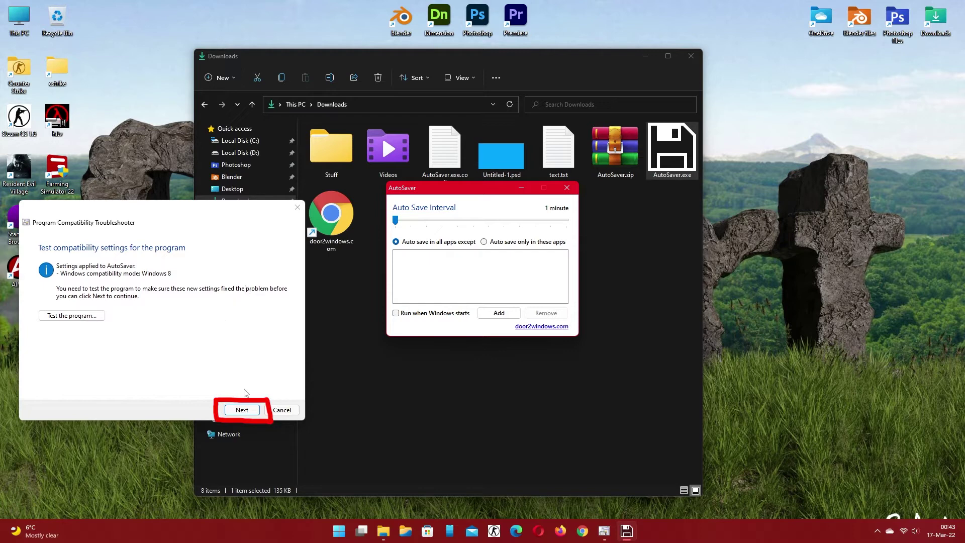
Save these compatibility settings for AutoSaver and close the troubleshooter.
left_click(243, 411)
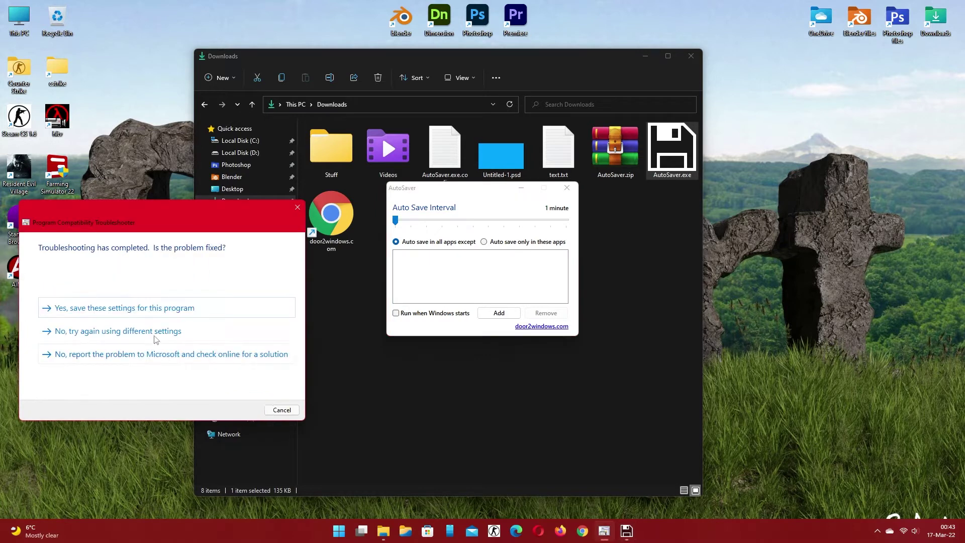
left_click(124, 310)
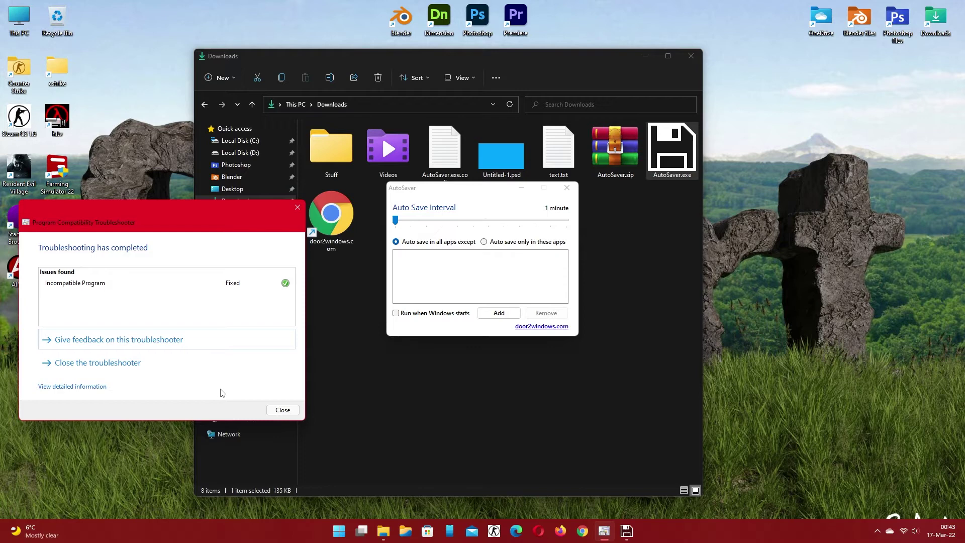
left_click(281, 409)
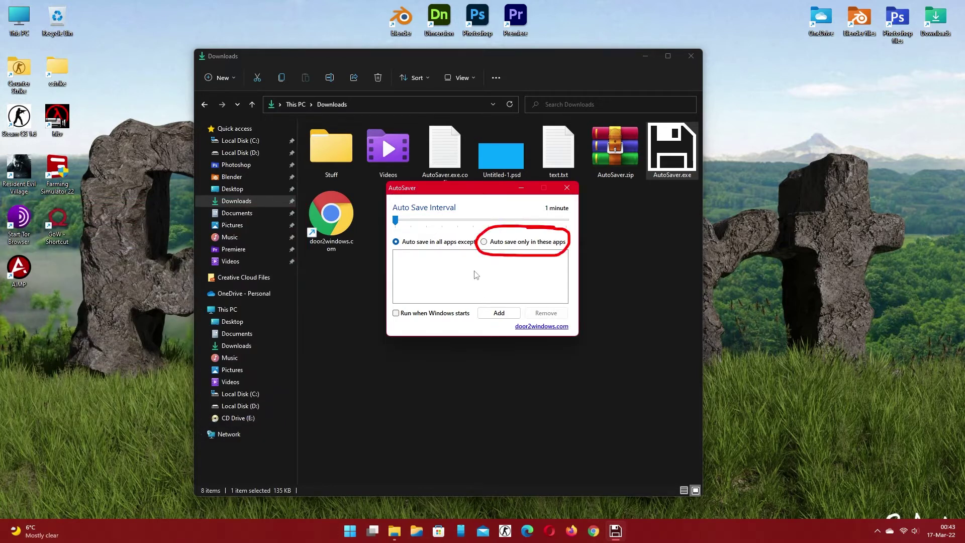
Limit auto-saving to Photoshop, added from its Desktop shortcut, and enable 'Run when Windows starts'.
left_click(484, 242)
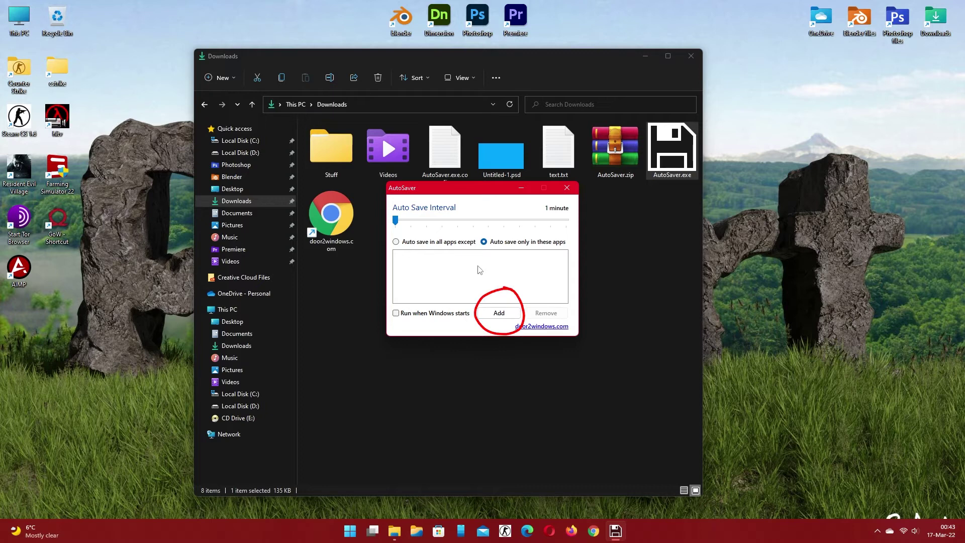
left_click(499, 313)
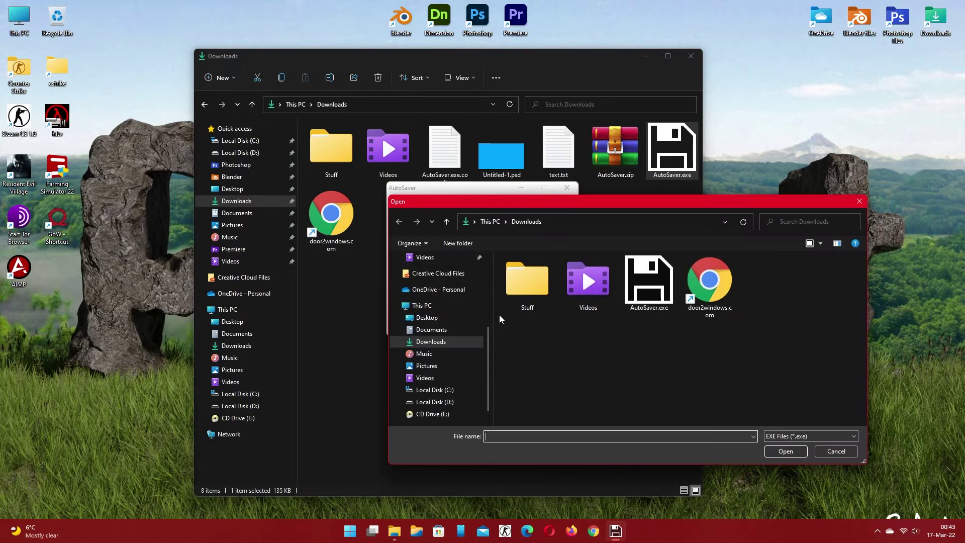
left_click(427, 317)
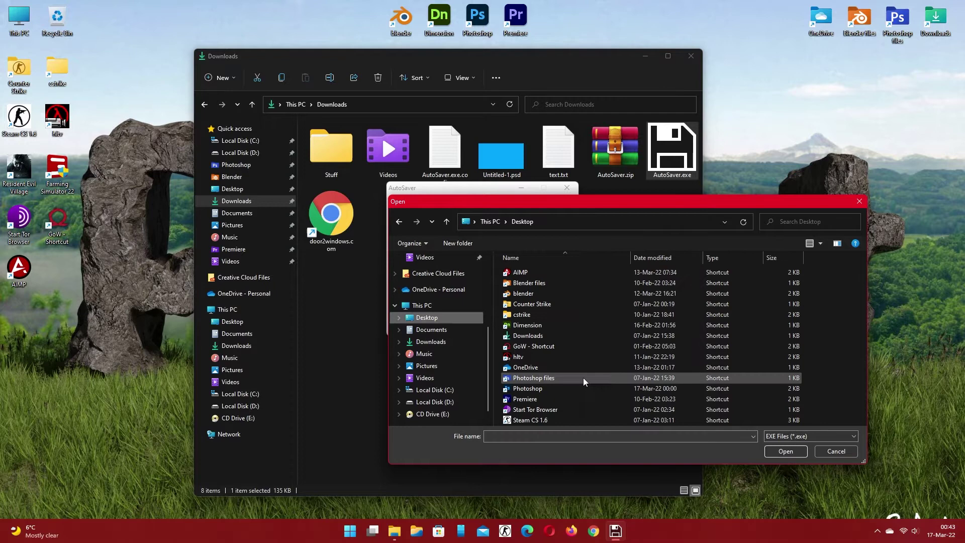
left_click(522, 390)
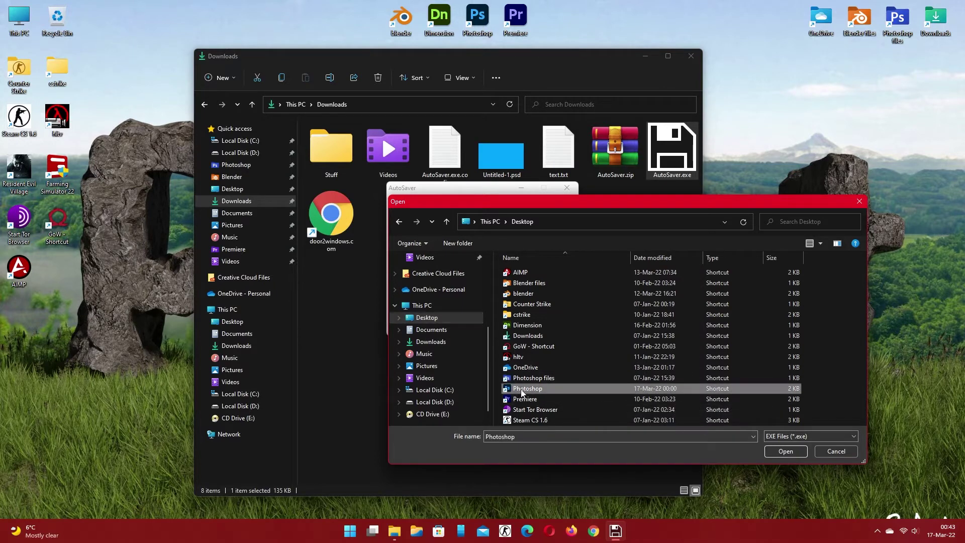
left_click(785, 451)
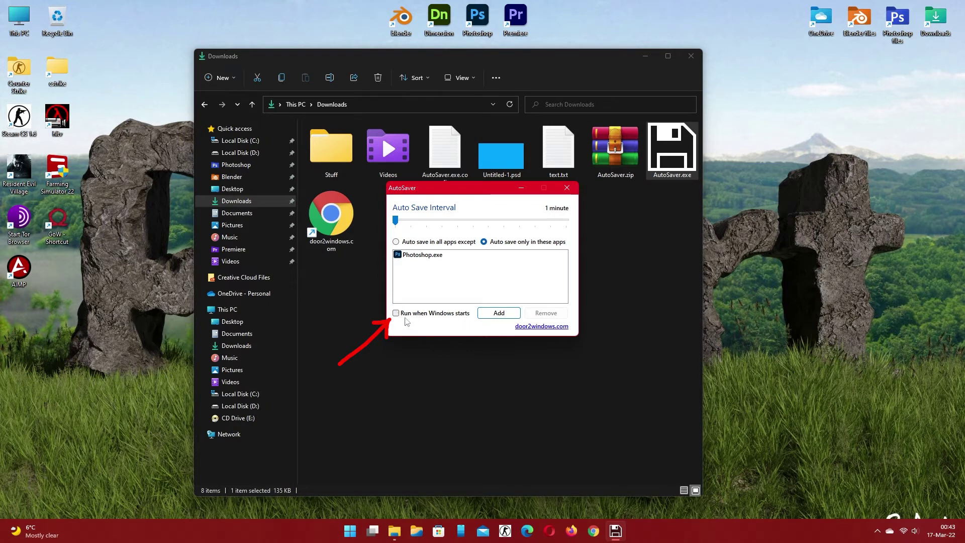
left_click(396, 314)
Close the AutoSaver window and confirm its icon stays among the tray's hidden icons.
left_click(567, 188)
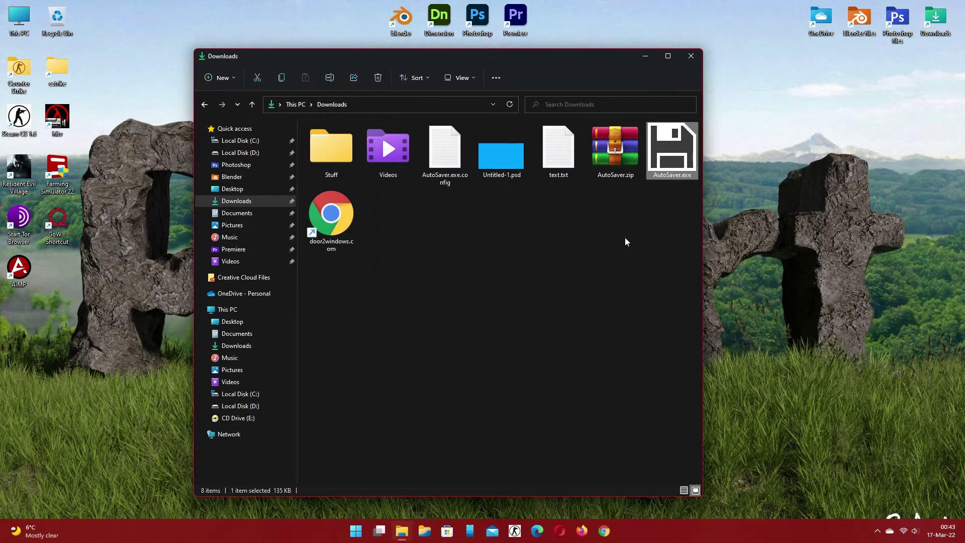
left_click(877, 531)
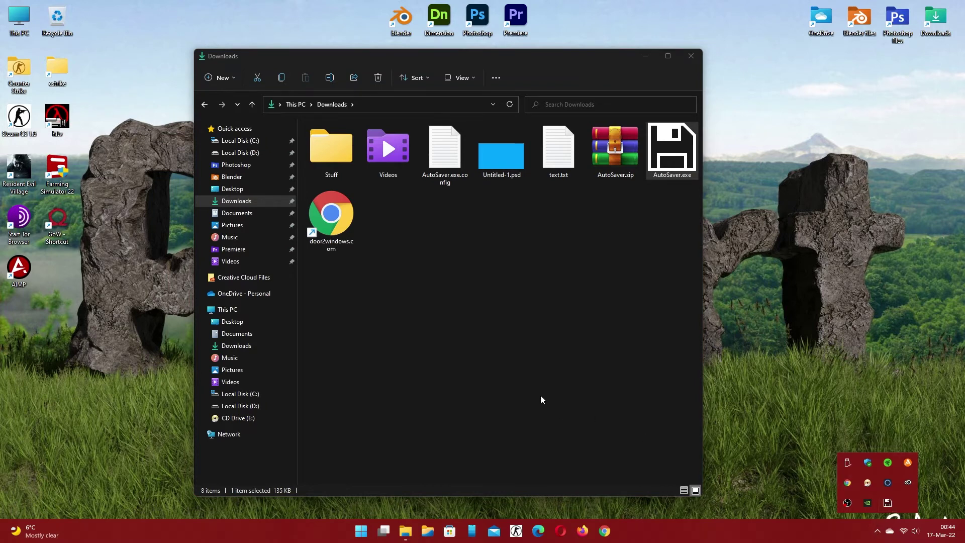
left_click(758, 334)
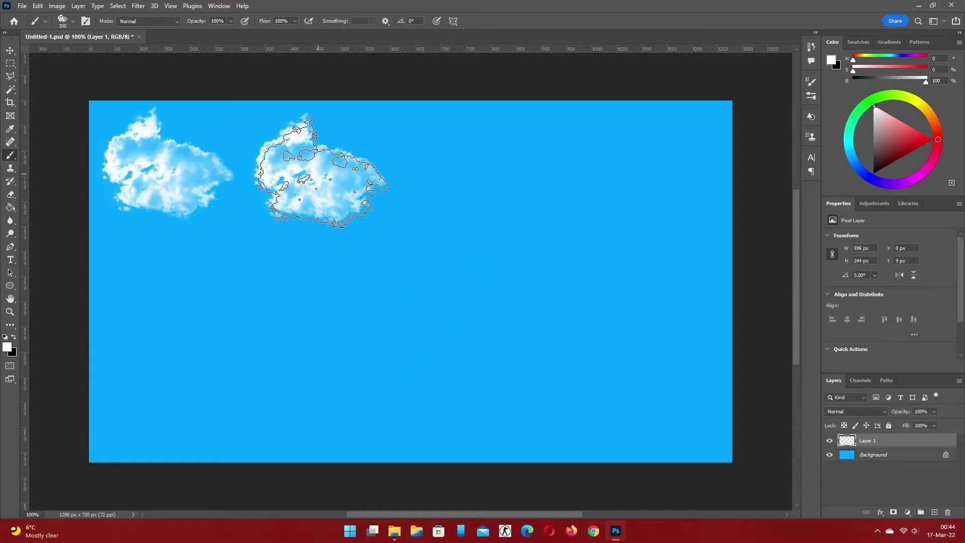
Stamp several clouds onto the blue sky, switching to a different cloud brush midway.
left_click(255, 258)
left_click(167, 331)
left_click(287, 378)
right_click(432, 211)
left_click(588, 142)
left_click(486, 194)
left_click(654, 240)
Stamp more clouds with Cloud415 and another cloud brush, then bring up the Downloads folder.
right_click(546, 402)
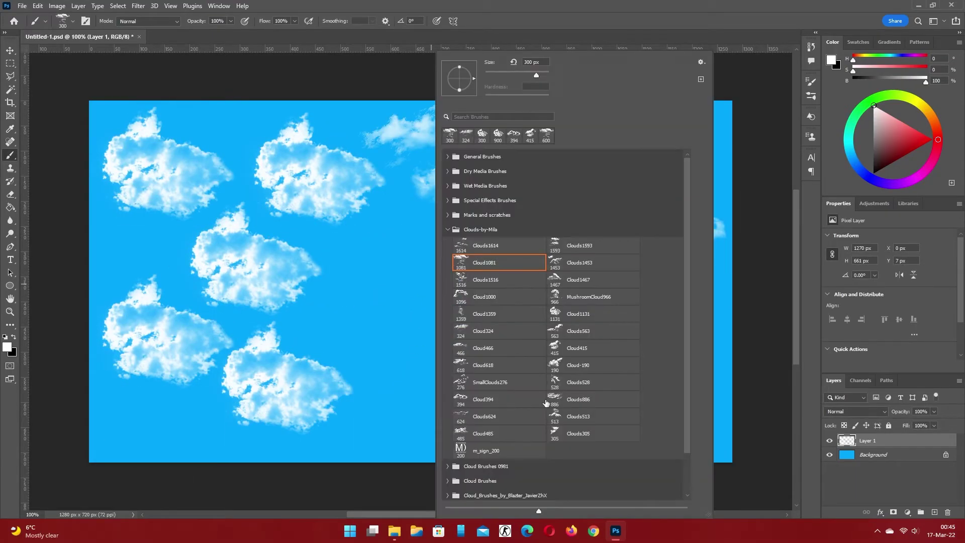
double_click(566, 348)
left_click(408, 226)
left_click(542, 284)
left_click(362, 311)
left_click(500, 344)
left_click(140, 422)
right_click(530, 272)
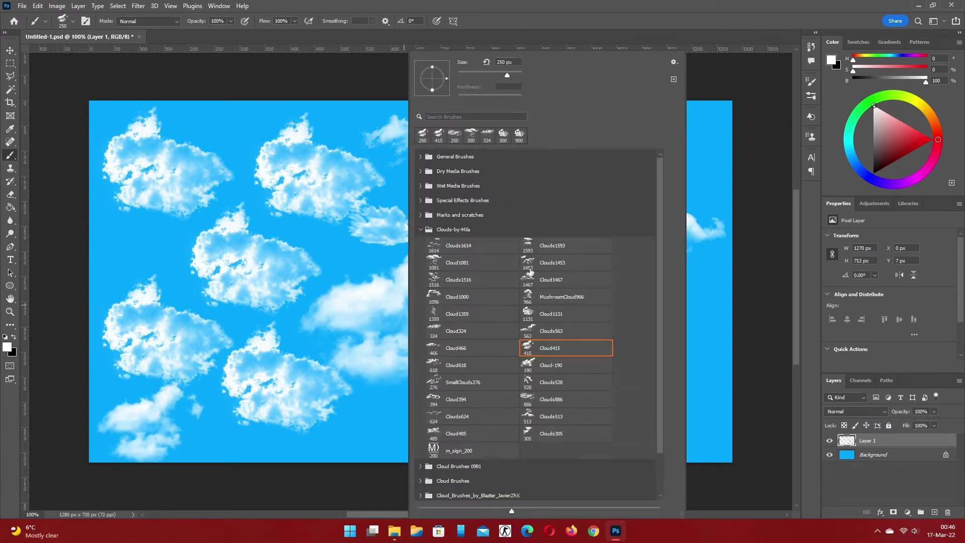
double_click(530, 271)
left_click(649, 355)
left_click(463, 429)
left_click(618, 429)
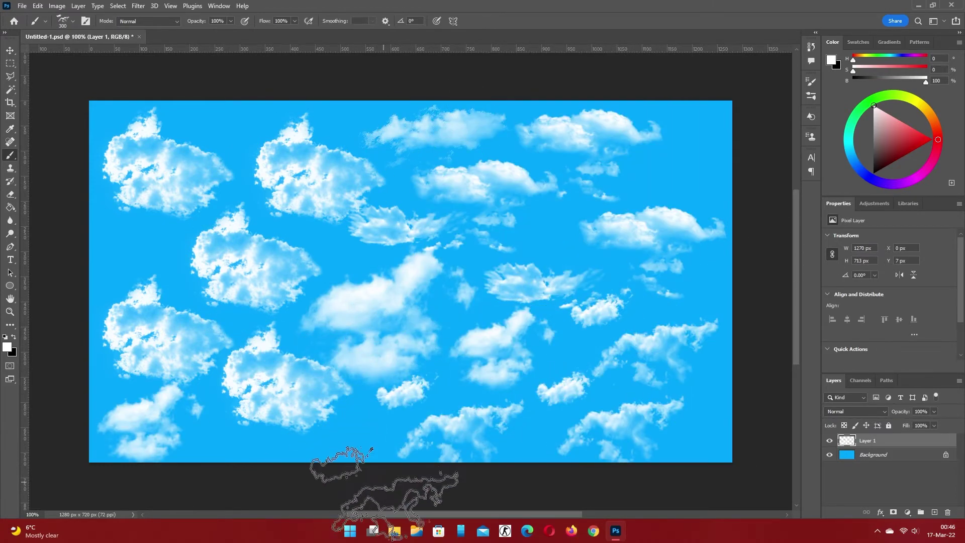
left_click(395, 531)
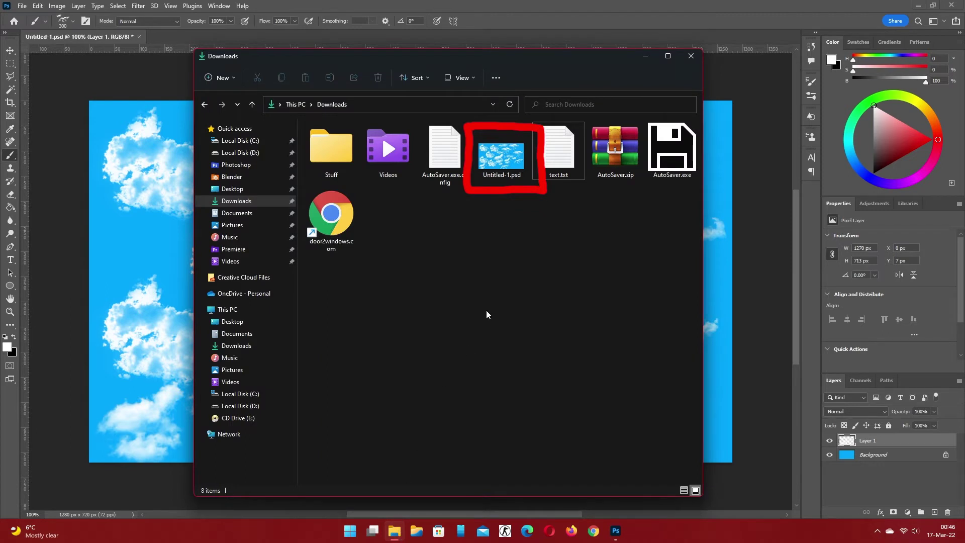
Switch Downloads to Extra large icons and select Untitled-1.psd to view its cloud thumbnail.
left_click(466, 77)
left_click(471, 103)
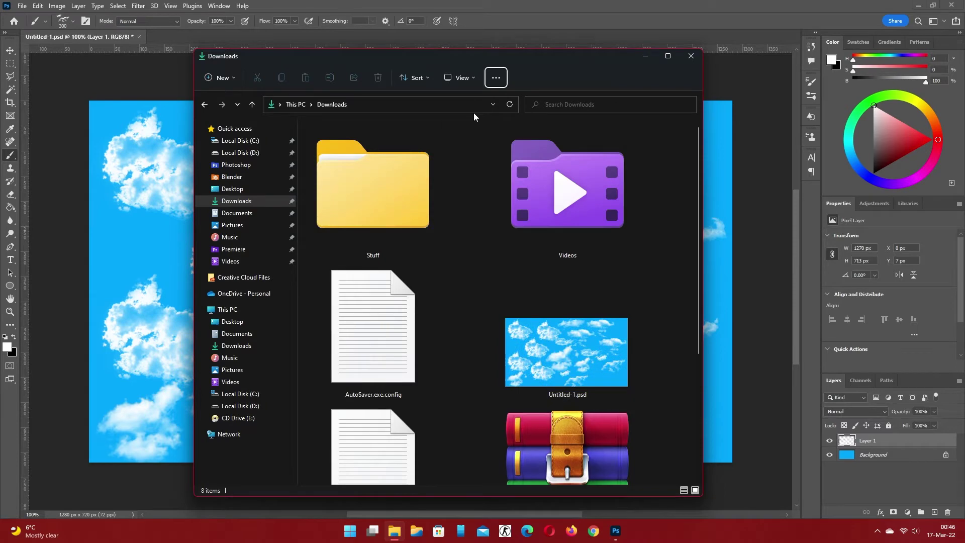
scroll(551, 312, "down", 1)
left_click(553, 314)
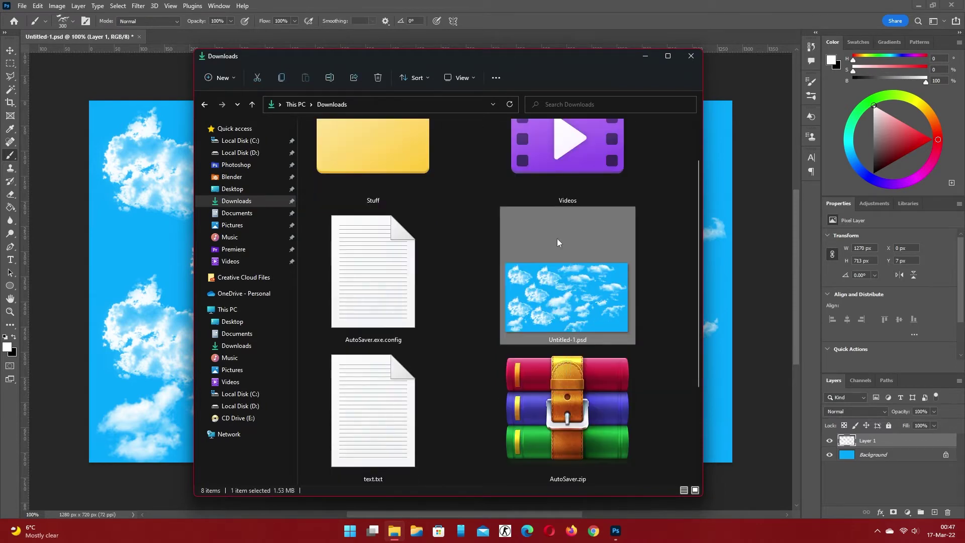
Back in Photoshop, paint a big red 10 over the clouds.
left_click(499, 2)
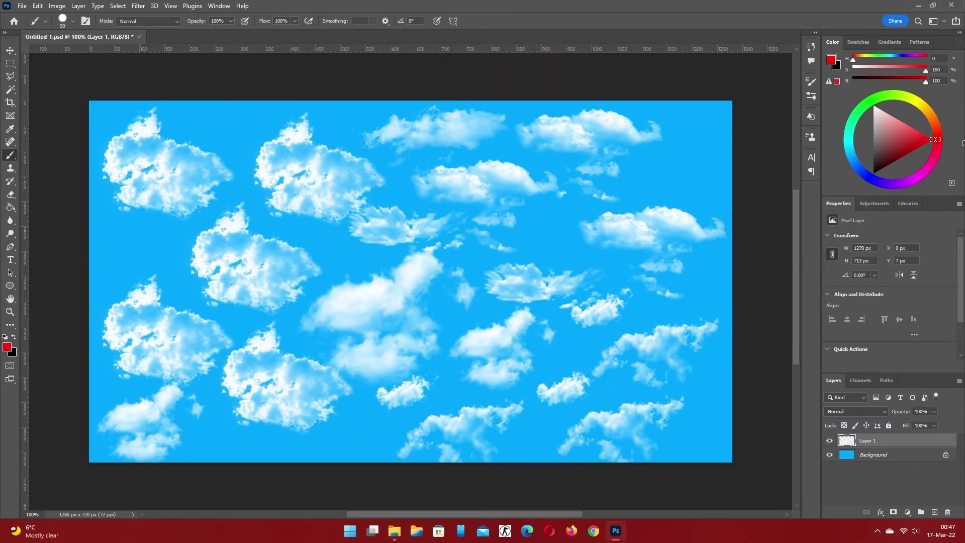
mouse_move(221, 256)
left_mouse_down()
mouse_move(385, 169)
mouse_move(341, 380)
left_mouse_up()
mouse_move(646, 204)
left_mouse_down()
mouse_move(594, 397)
mouse_move(648, 201)
left_mouse_up()
left_click_drag(169, 154, 184, 171)
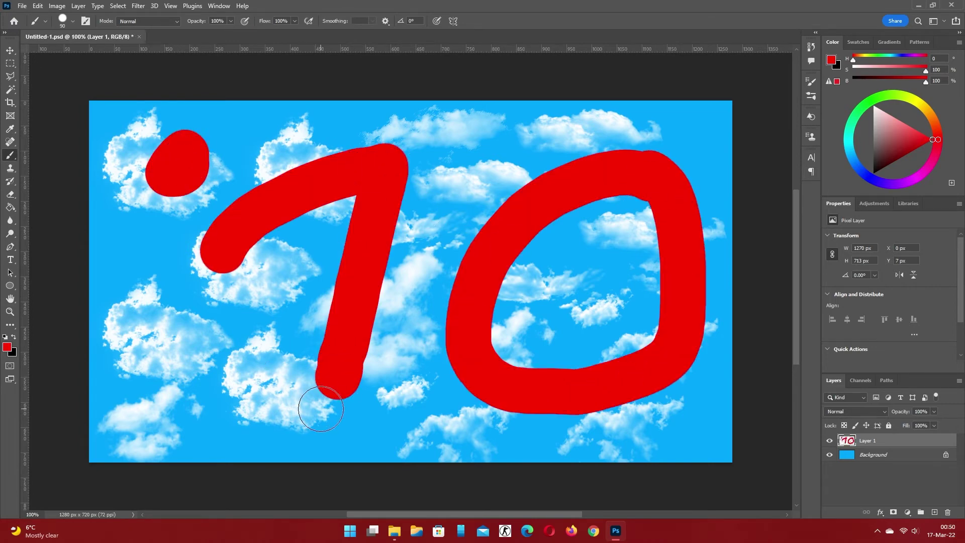
Add five red dots around the 10, then bring up the Downloads folder.
left_click_drag(163, 405, 182, 395)
left_click_drag(460, 140, 472, 151)
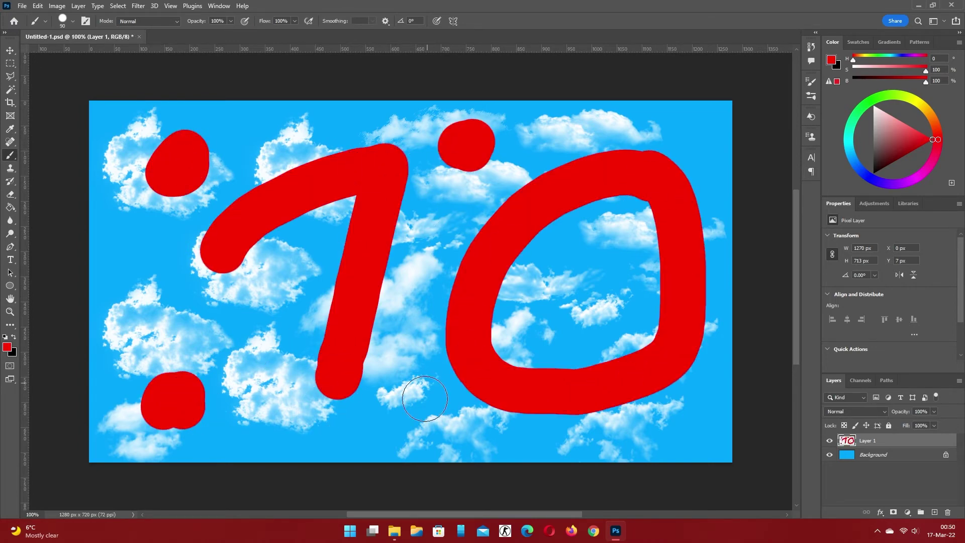
left_click_drag(402, 420, 418, 433)
left_click_drag(691, 123, 704, 135)
left_click_drag(691, 420, 704, 433)
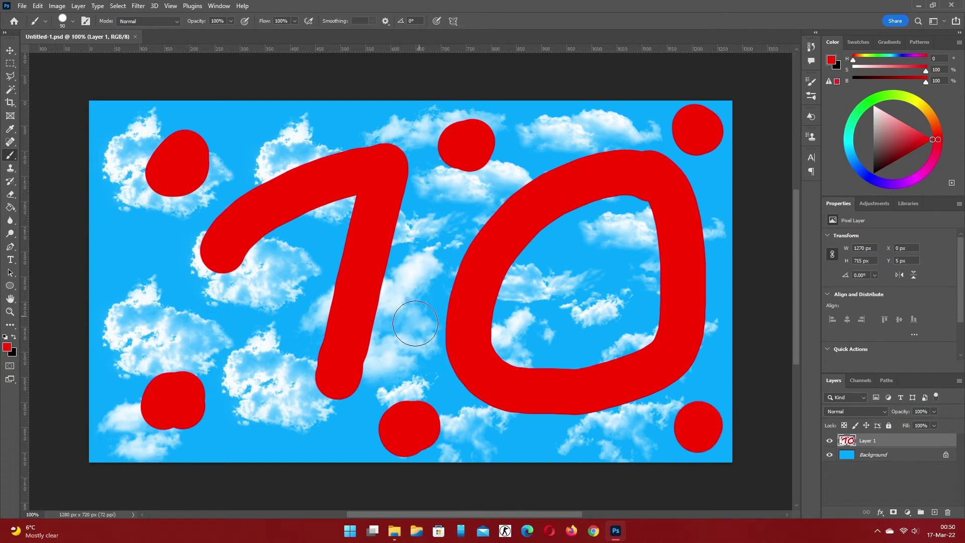
left_click(395, 532)
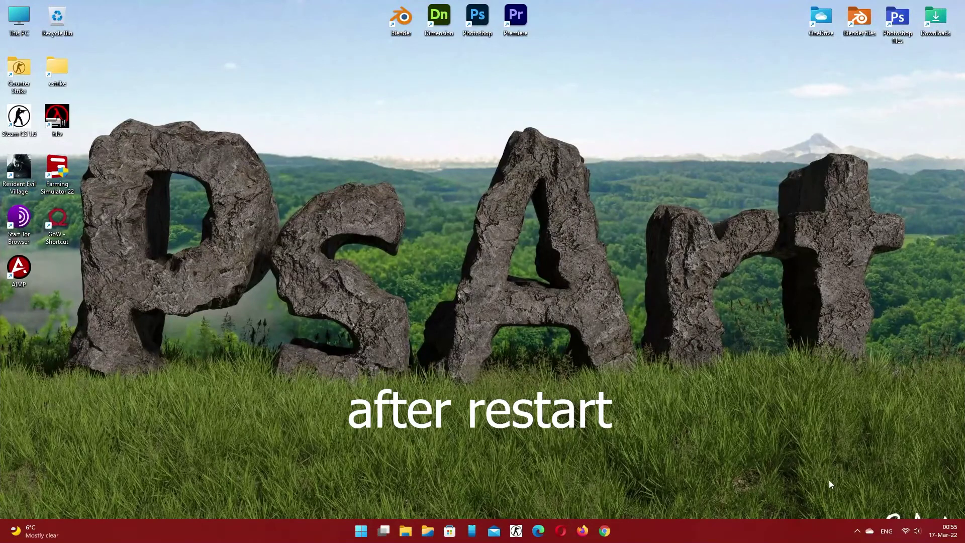
After the restart, confirm AutoSaver appears among the tray's hidden icons, then close the flyout.
left_click(857, 533)
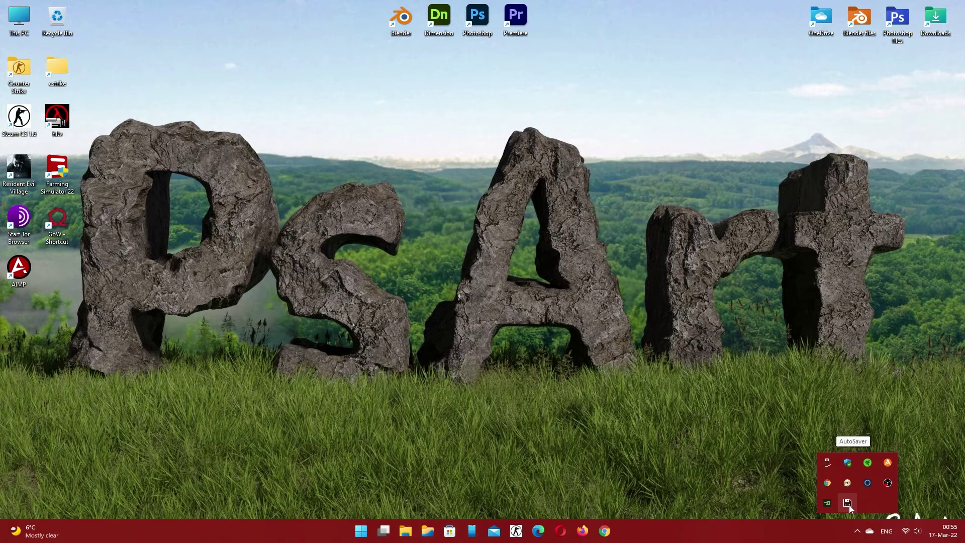
left_click(427, 307)
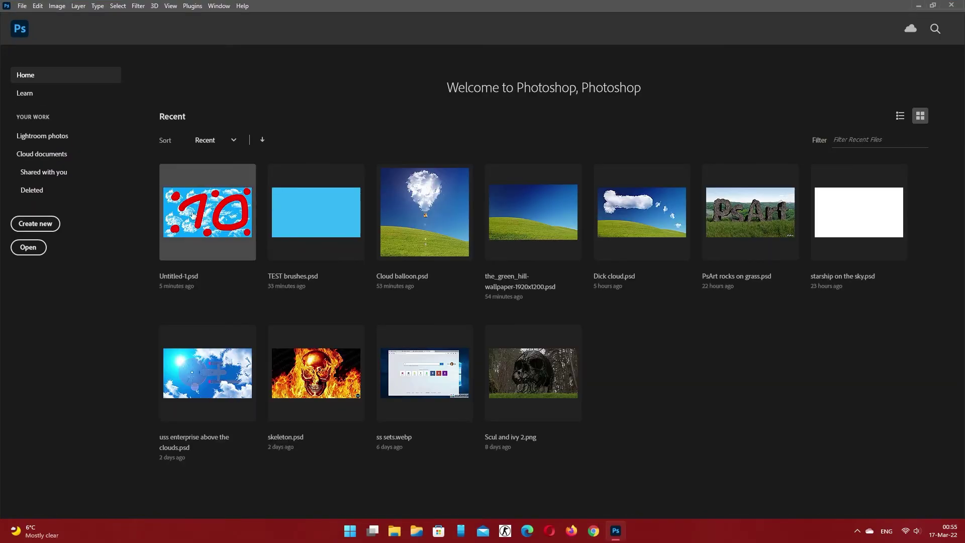
Open Untitled-1.psd from the recent files and paint red strokes across the canvas.
left_click(203, 216)
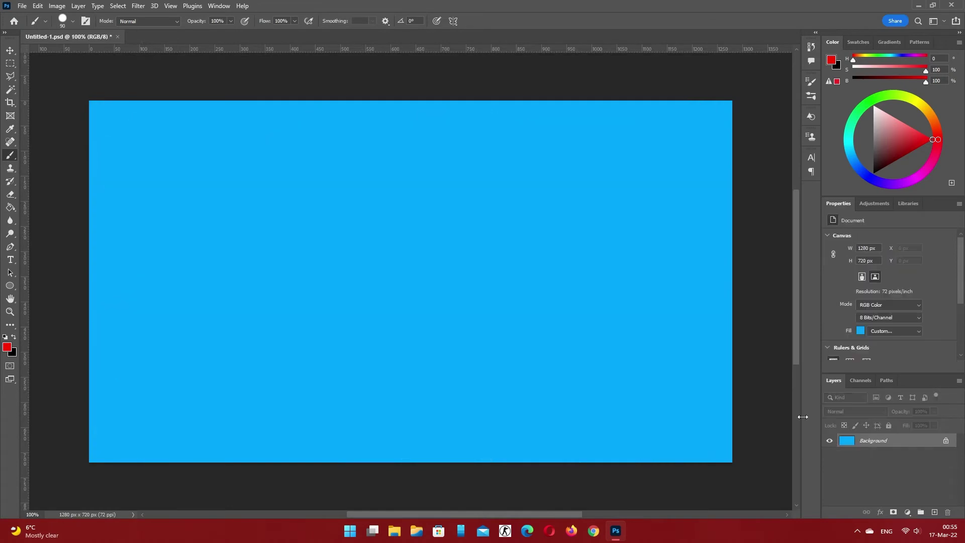
mouse_move(133, 384)
left_mouse_down()
mouse_move(173, 211)
mouse_move(191, 296)
left_mouse_up()
left_click_drag(392, 302, 221, 367)
left_click_drag(387, 422, 478, 383)
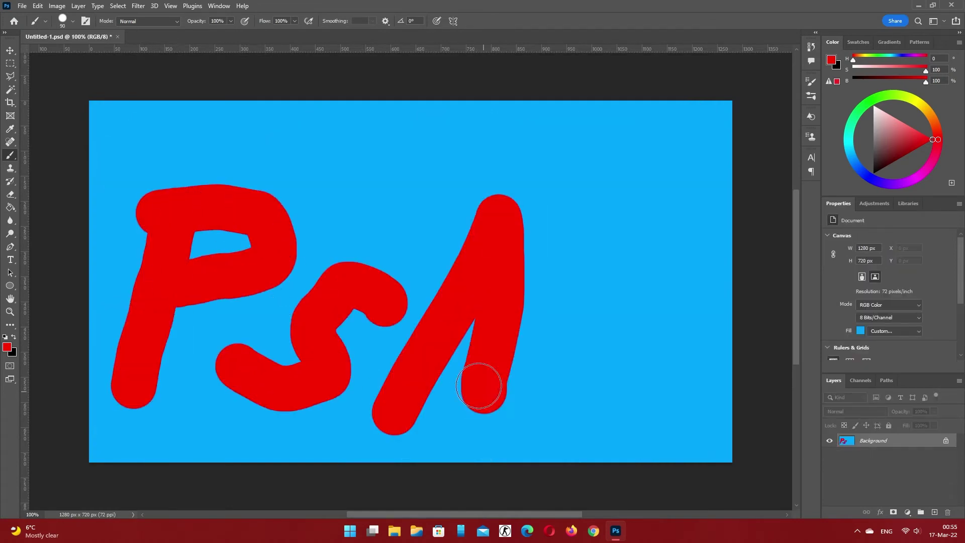
left_click_drag(553, 402, 654, 387)
left_click_drag(704, 397, 388, 414)
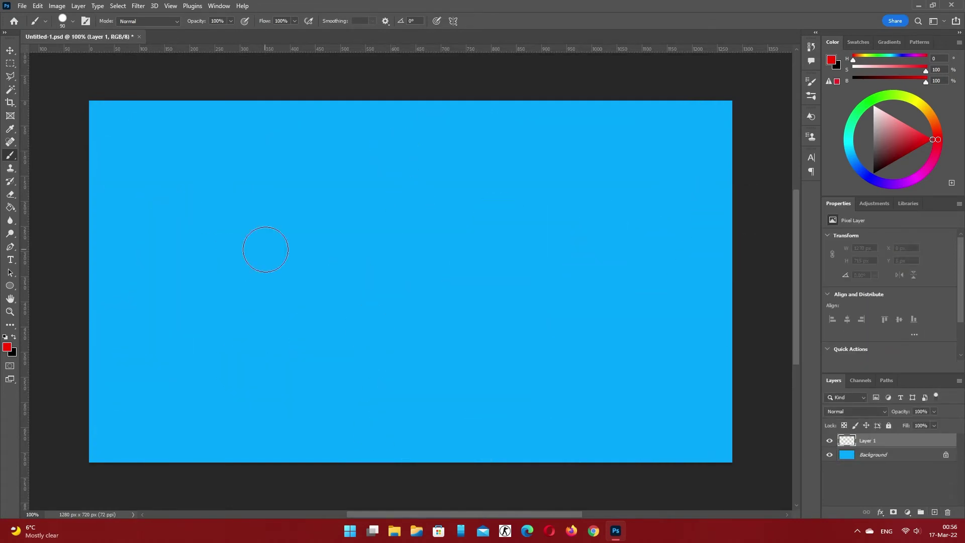
Add a 'Ps Art' text box on the canvas at 390 pt.
key("t")
left_click(374, 281)
type("Ps Art")
key("ctrl+a")
type("390")
left_click(402, 20)
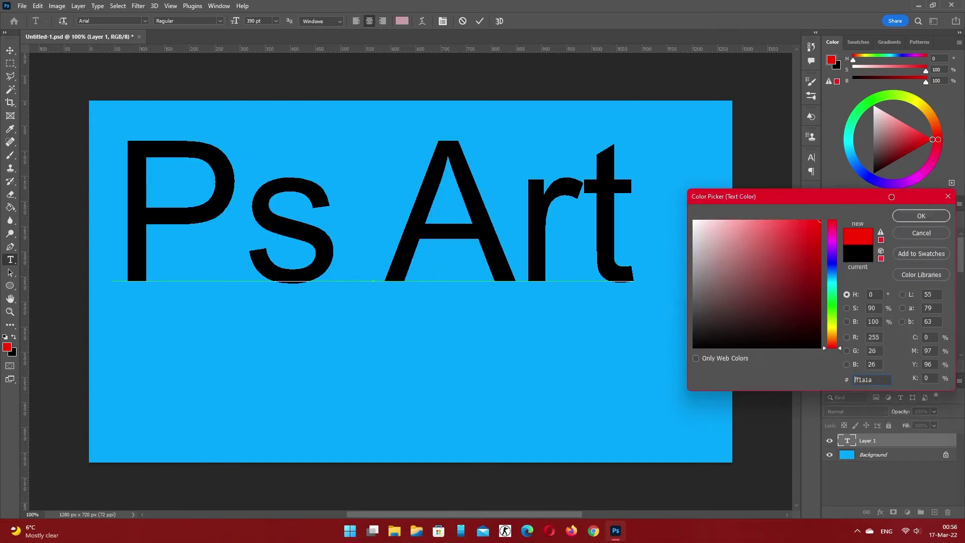
Make the Ps Art text red, commit it, and add an empty layer beneath.
left_click(926, 211)
left_click(480, 21)
key("b")
left_click(934, 511, "ctrl")
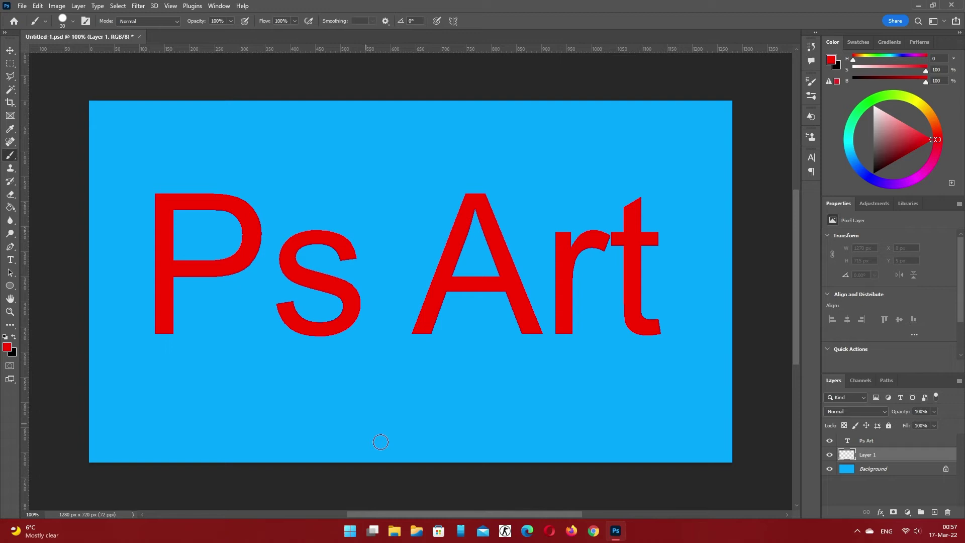
Open Downloads in File Explorer, then change the red text to 'Ctrl+S' and save.
left_click(390, 530)
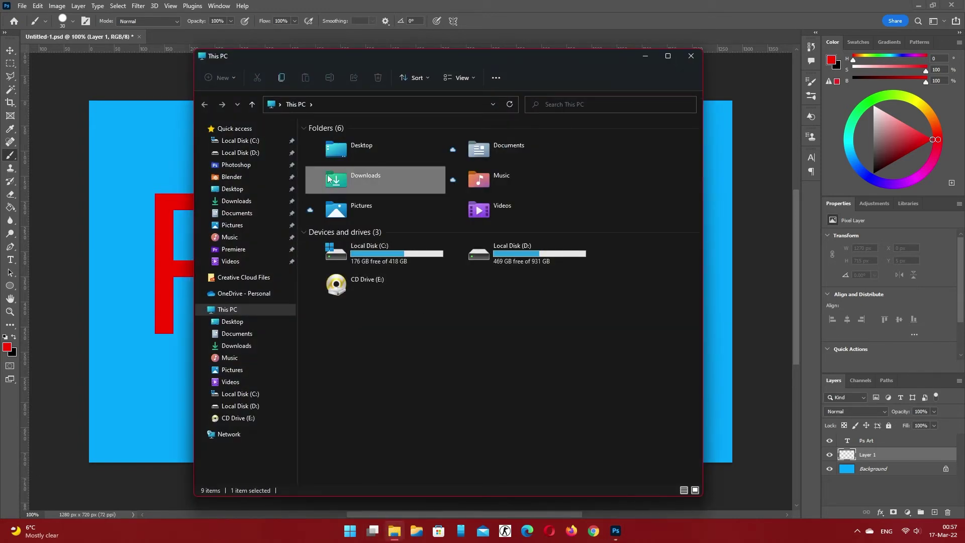
double_click(327, 174)
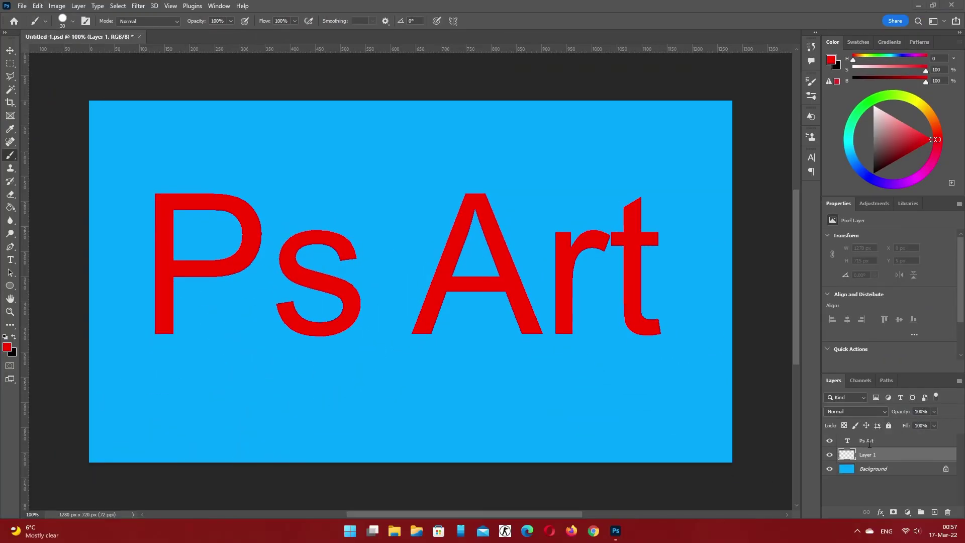
key("ctrl+a")
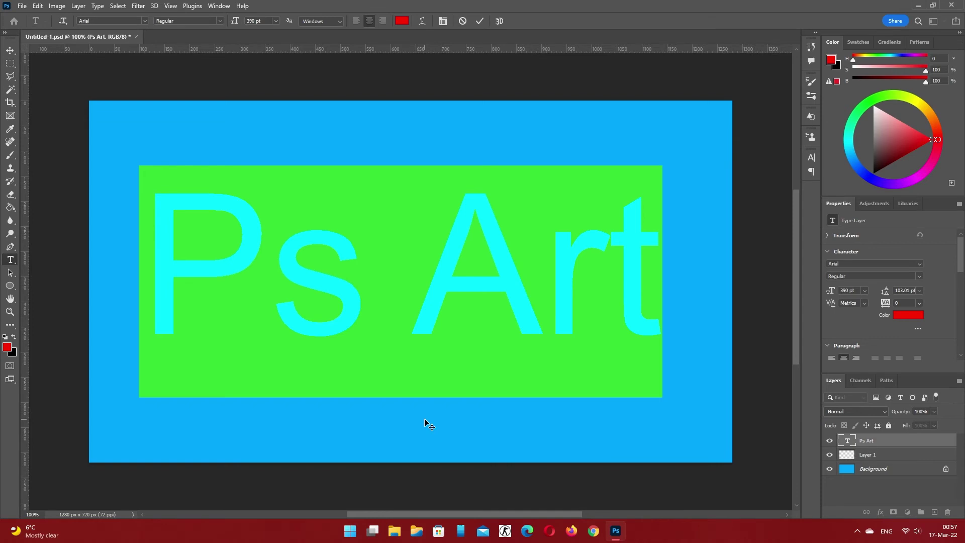
type("Ctr")
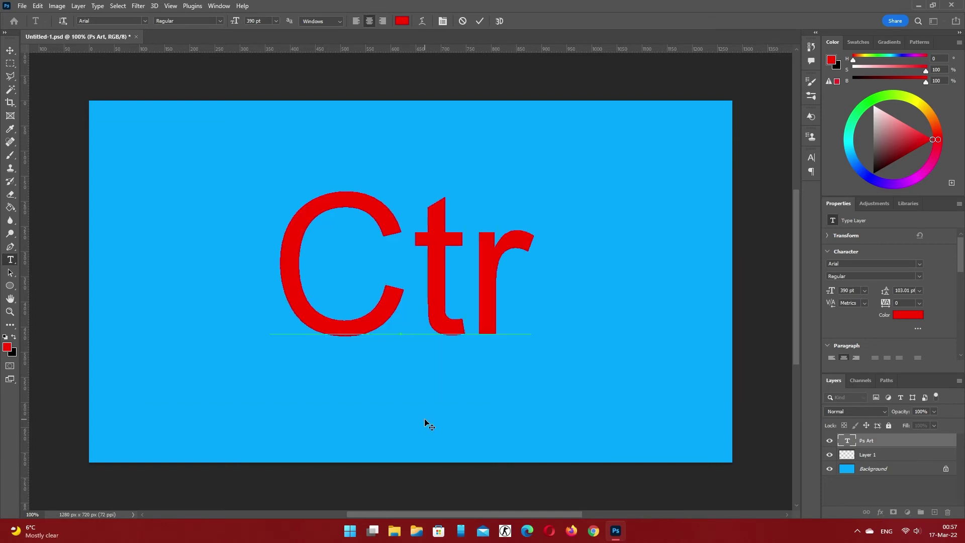
type("l+S")
key("ctrl+Return")
key("b")
key("ctrl+s")
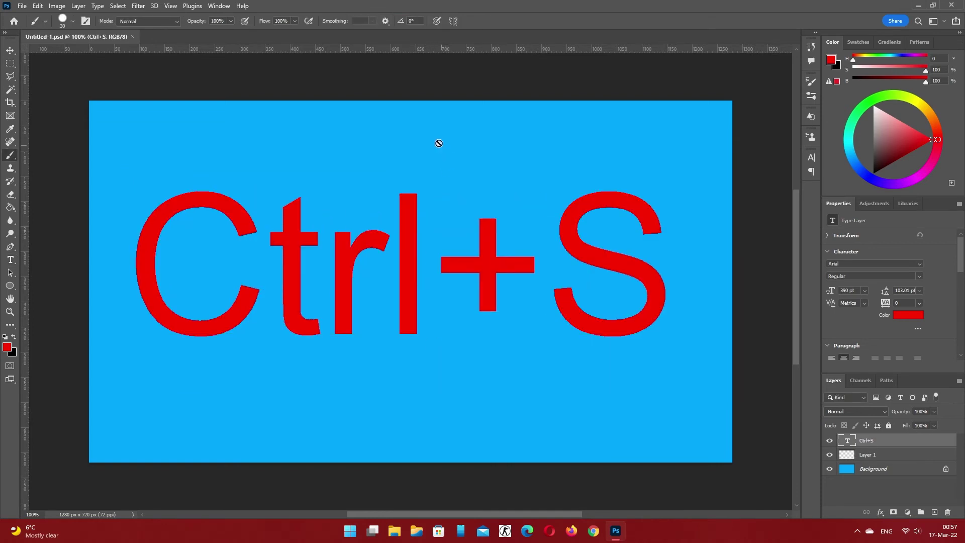
Reopen Downloads, check Untitled-1.psd's updated Ctrl+S thumbnail, and return to Photoshop.
left_click(394, 531)
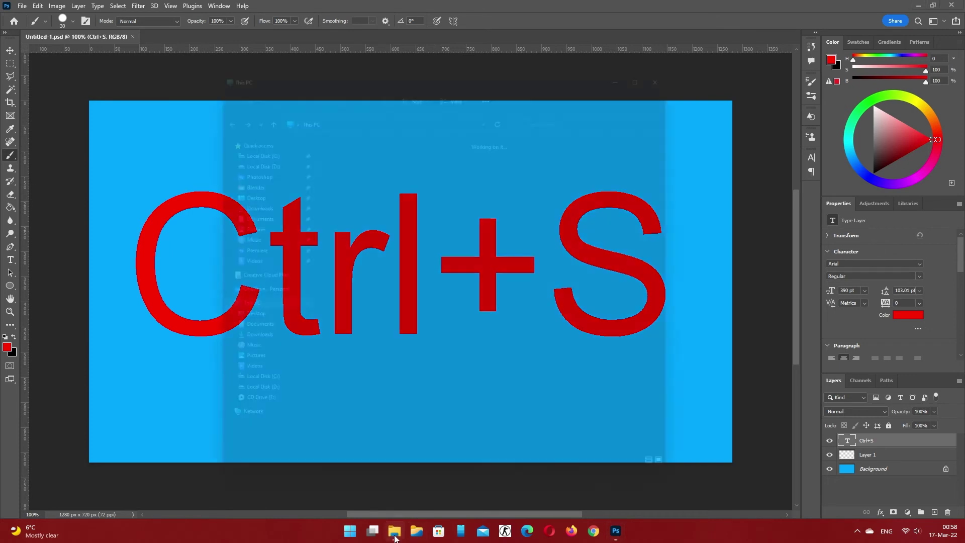
double_click(361, 189)
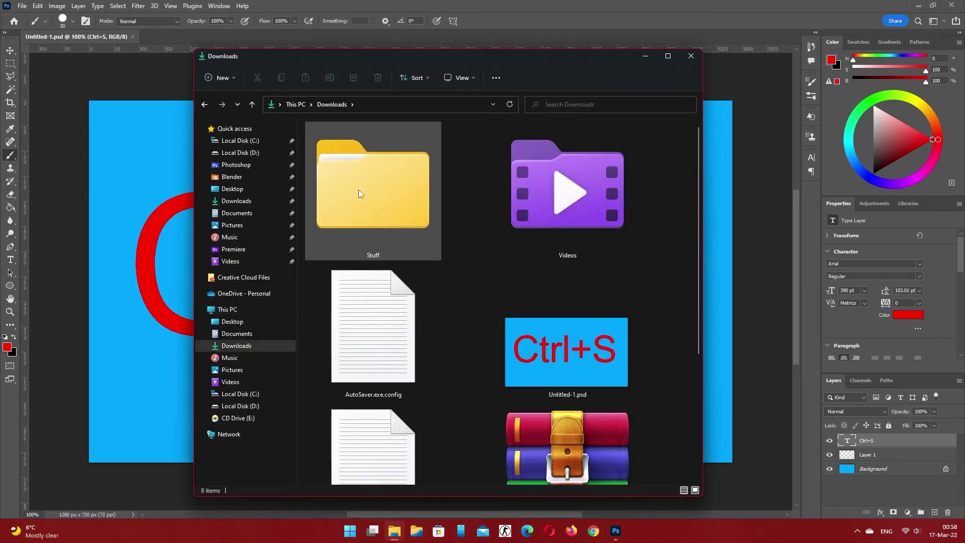
left_click(555, 358)
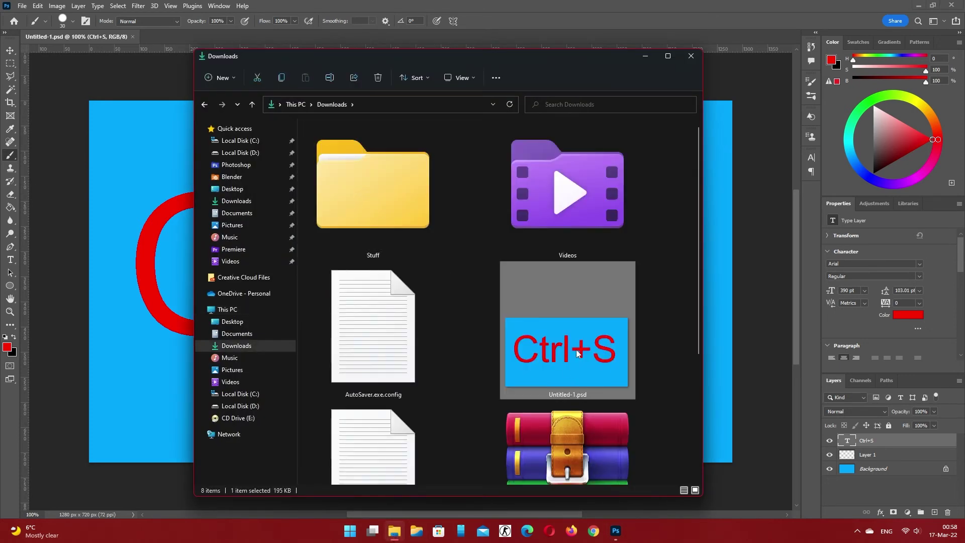
left_click(562, 10)
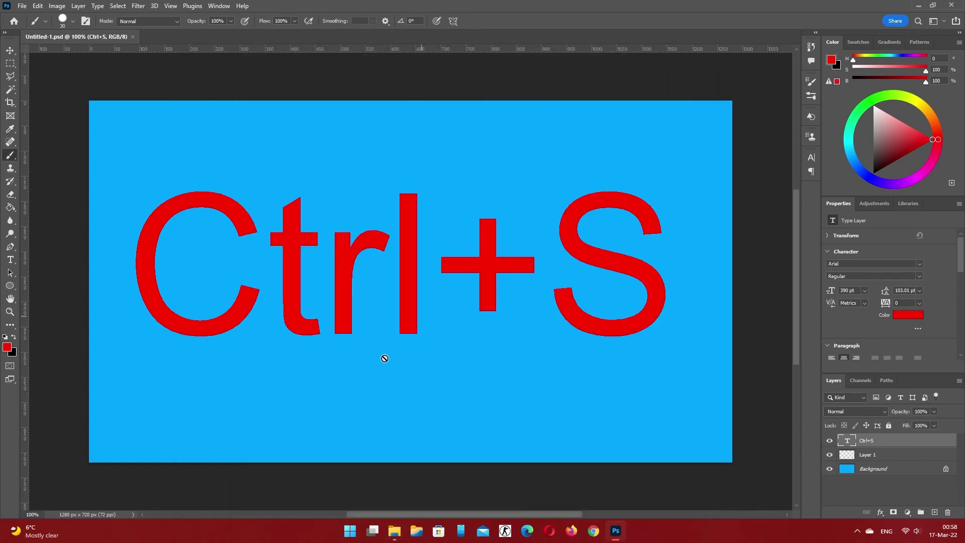